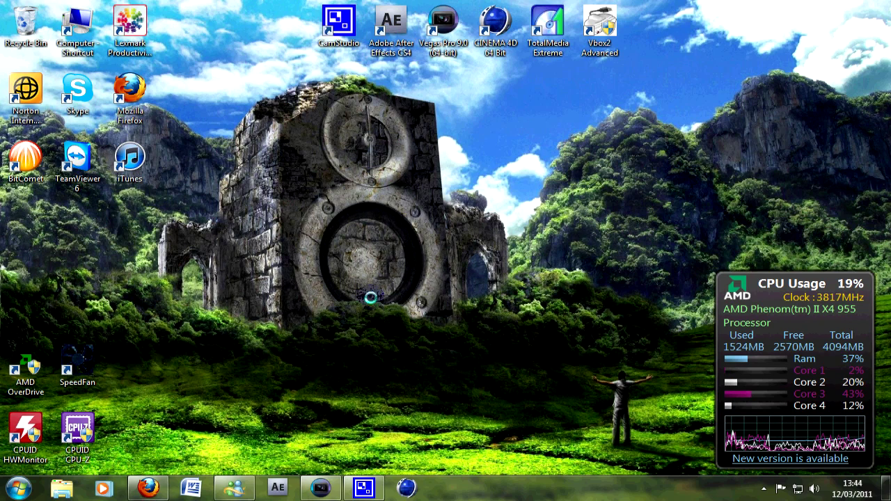
Delete the empty top video track, then check the C4 marker (5;09) and marker 2 (7;04)
left_click(317, 488)
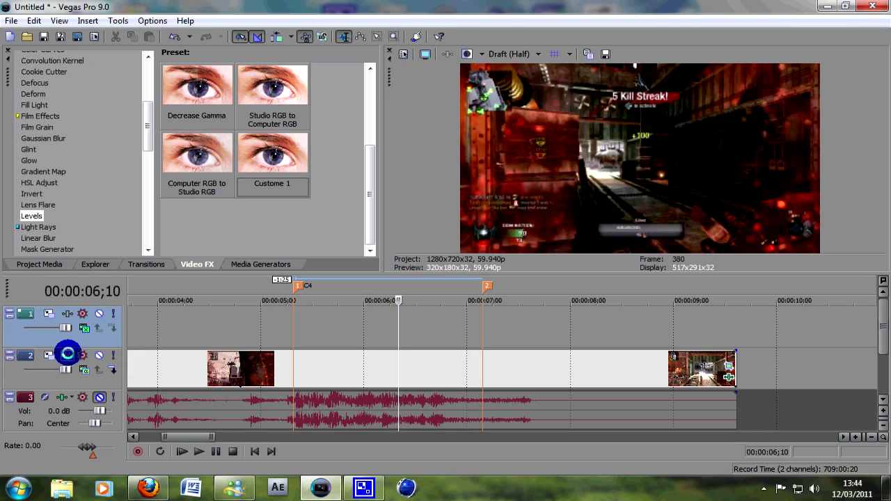
key("Delete")
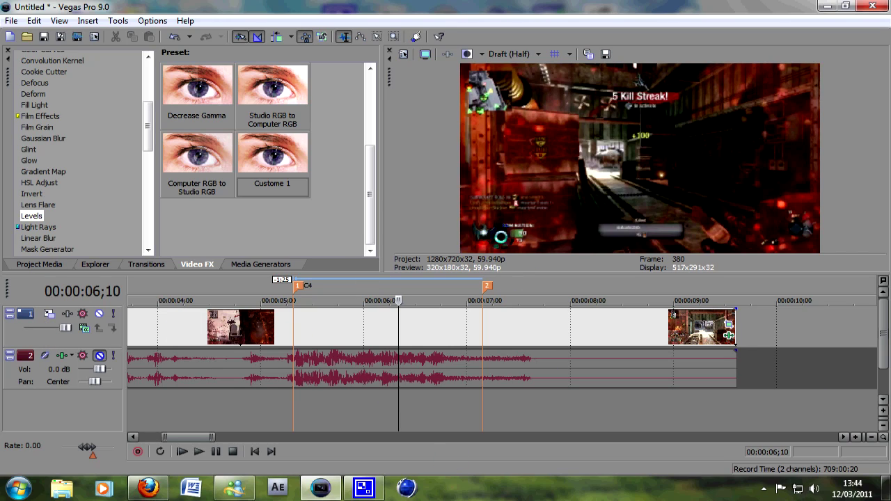
left_click(293, 324)
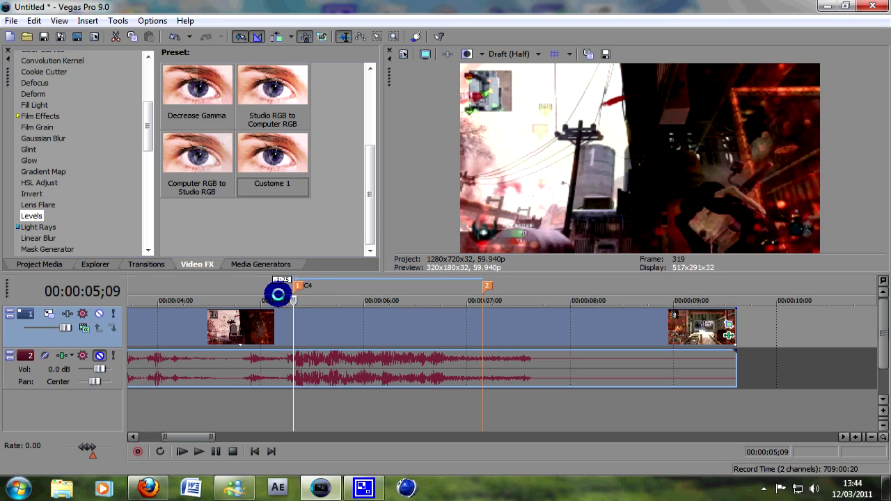
type("mC4")
key("Return")
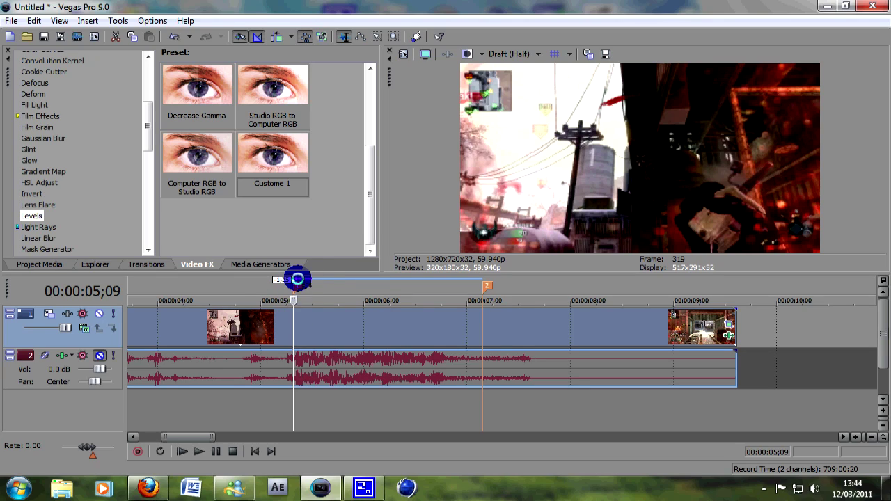
left_click(482, 305)
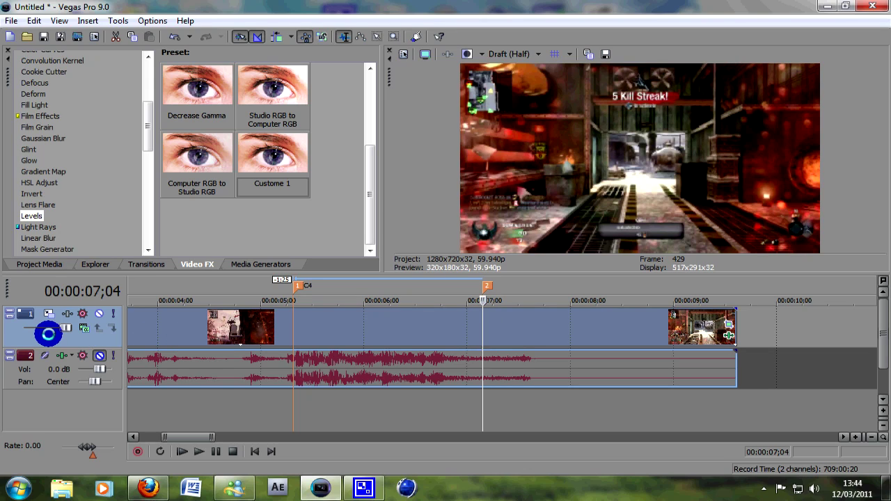
right_click(44, 334)
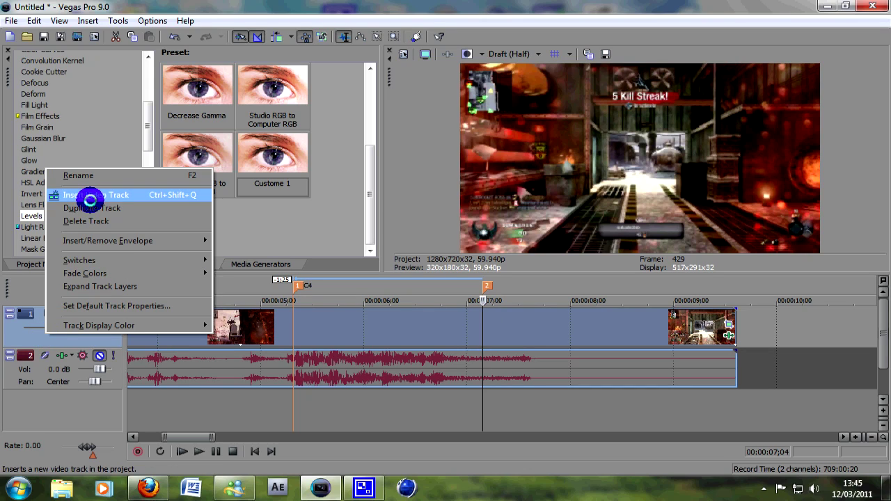
Insert a new top video track and set its compositing mode to Screen
left_click(92, 195)
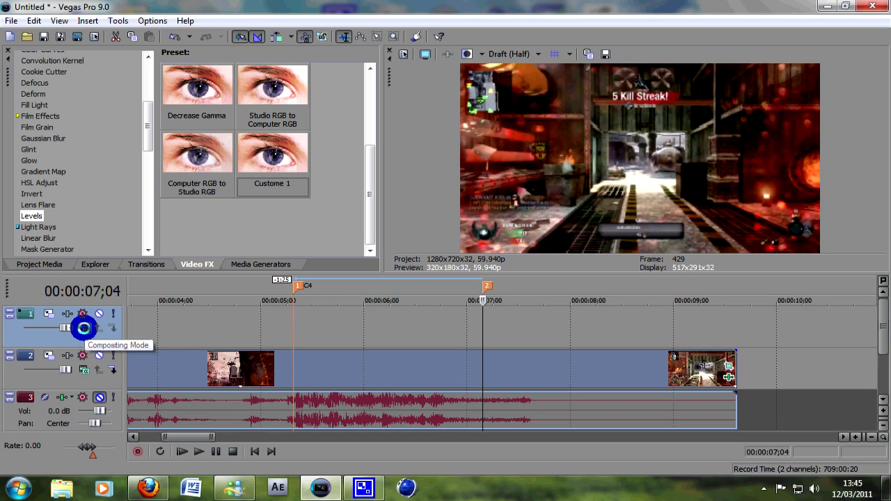
left_click(84, 328)
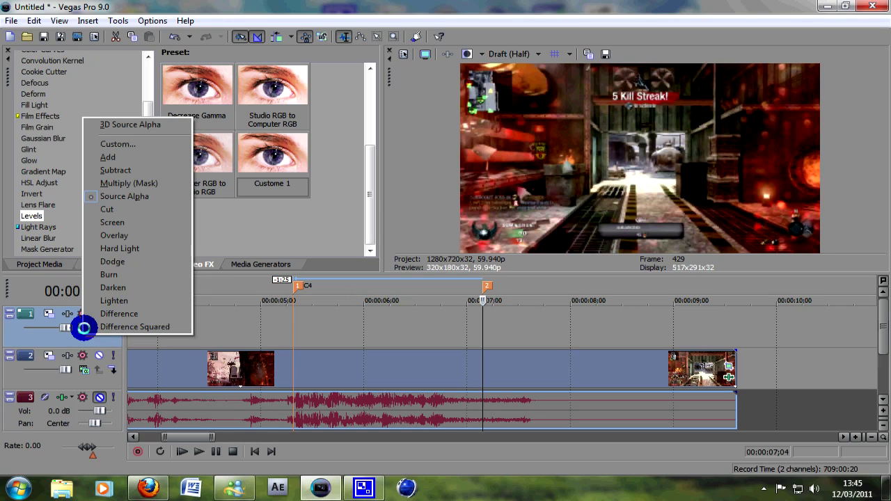
left_click(102, 222)
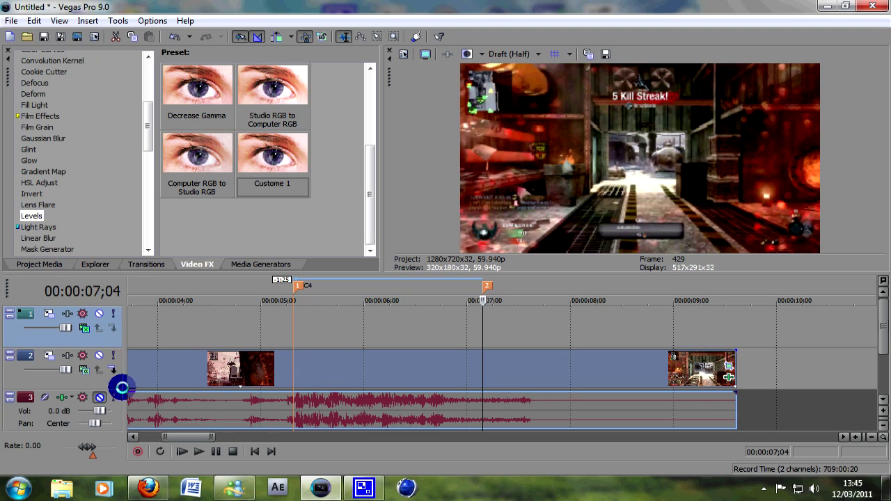
left_click(58, 487)
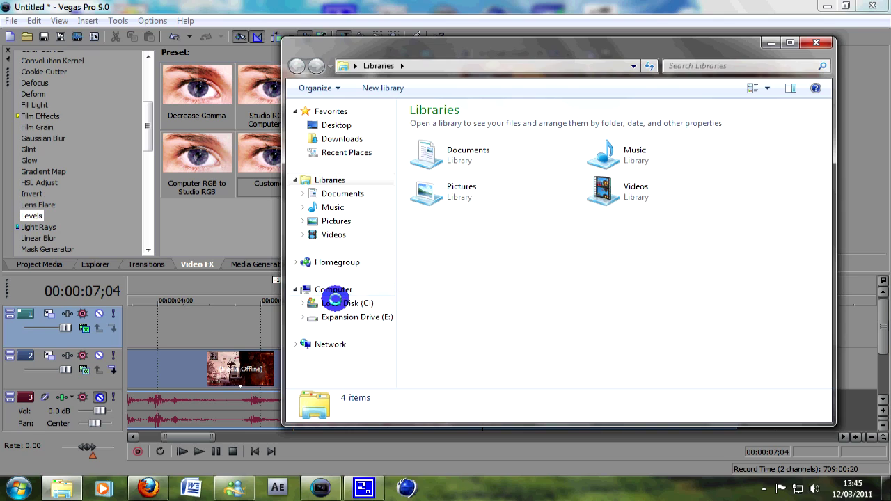
Drag Red Flare from E:\Videos\After Effects Outputs Presets onto the top video track
left_click(341, 317)
double_click(460, 189)
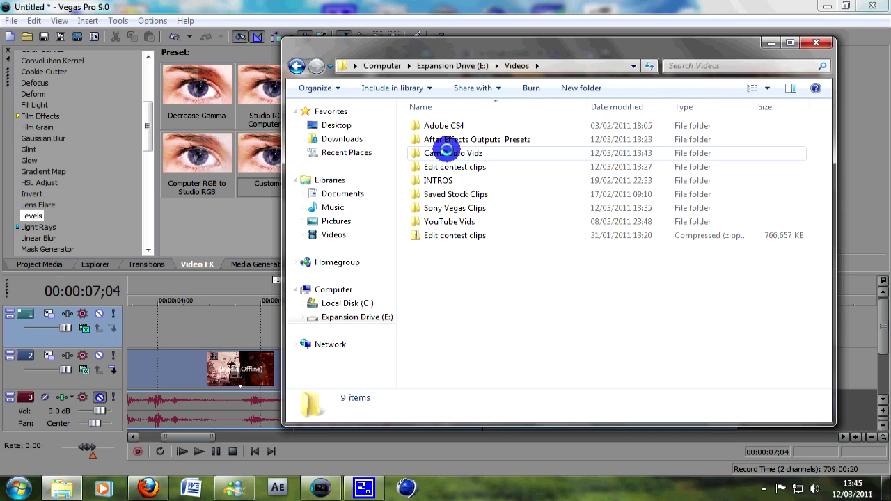
double_click(443, 139)
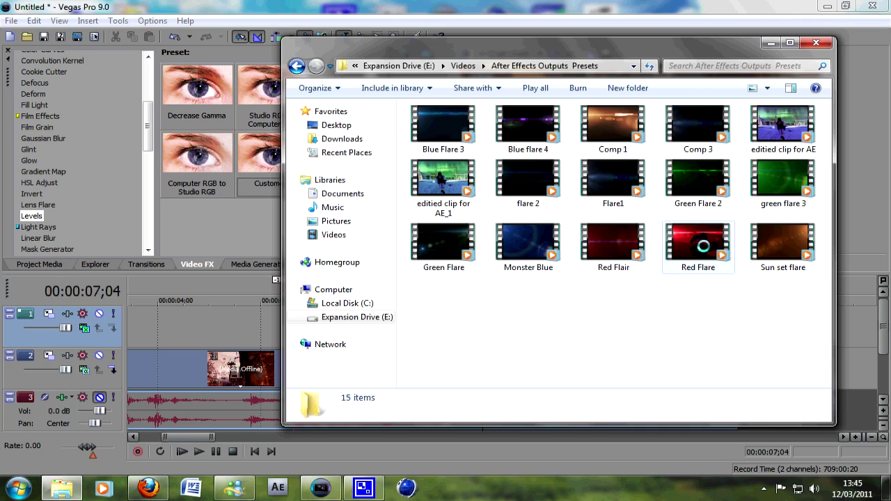
left_click_drag(703, 245, 224, 335)
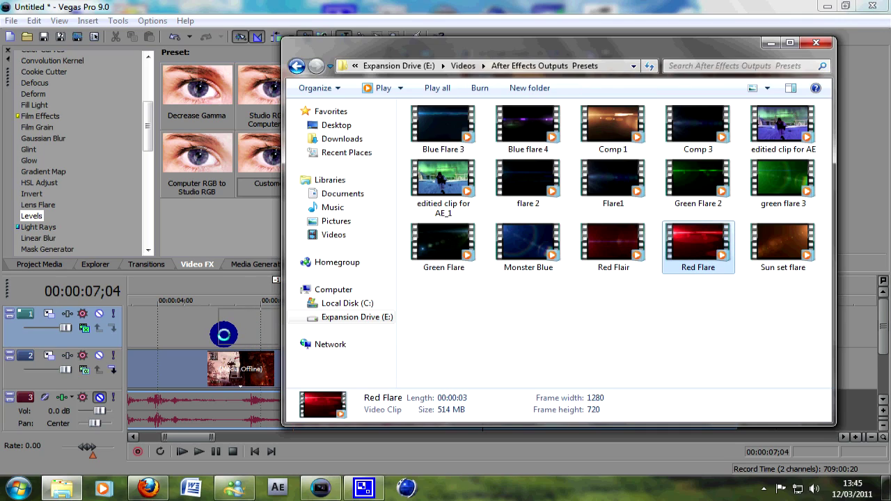
left_click(816, 43)
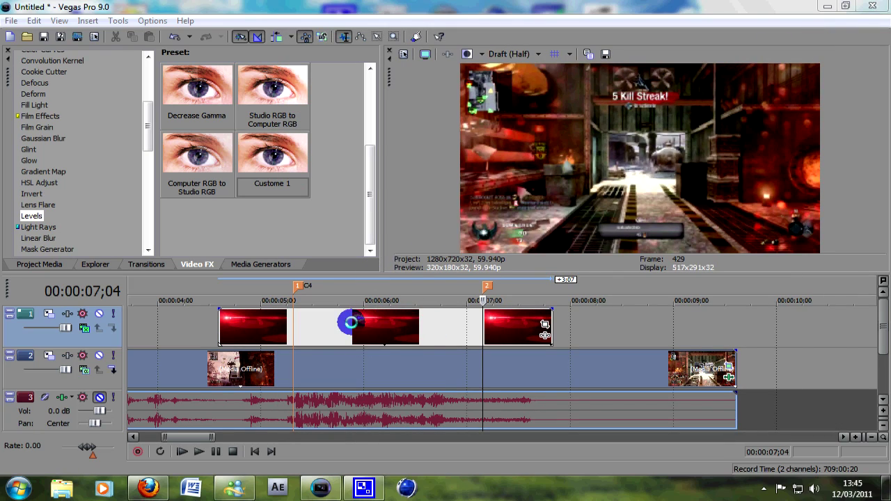
Move the flare clip to start at the C4 marker and trim it to end at marker 2
left_click(350, 322)
left_click_drag(349, 323, 425, 323)
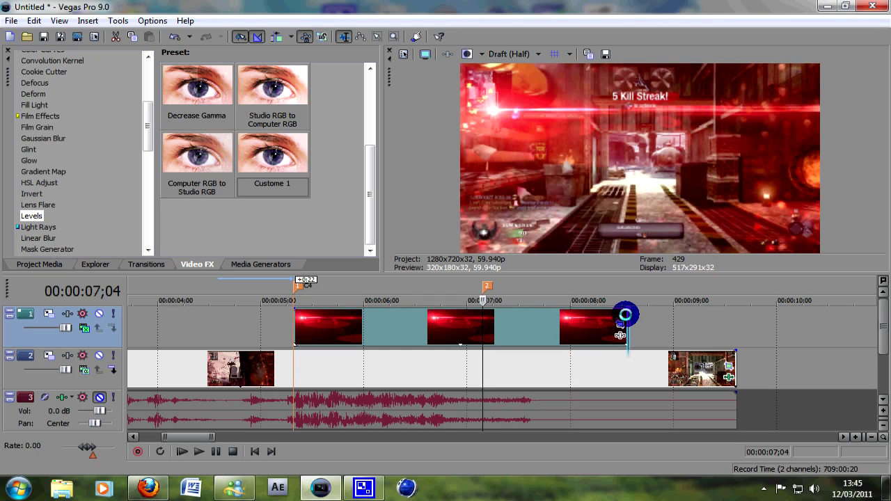
left_click_drag(625, 315, 480, 323)
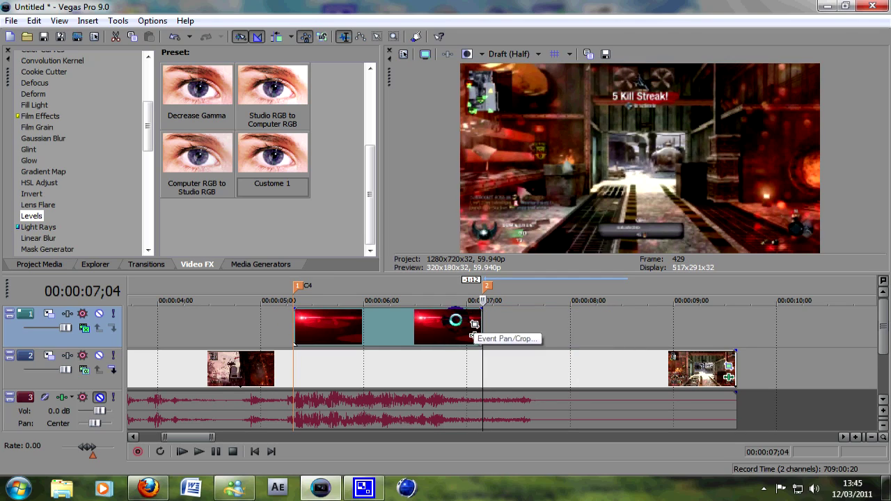
Preview the composite, then give the flare a long fade-out and a short fade-in
left_click(363, 322)
left_click(314, 322)
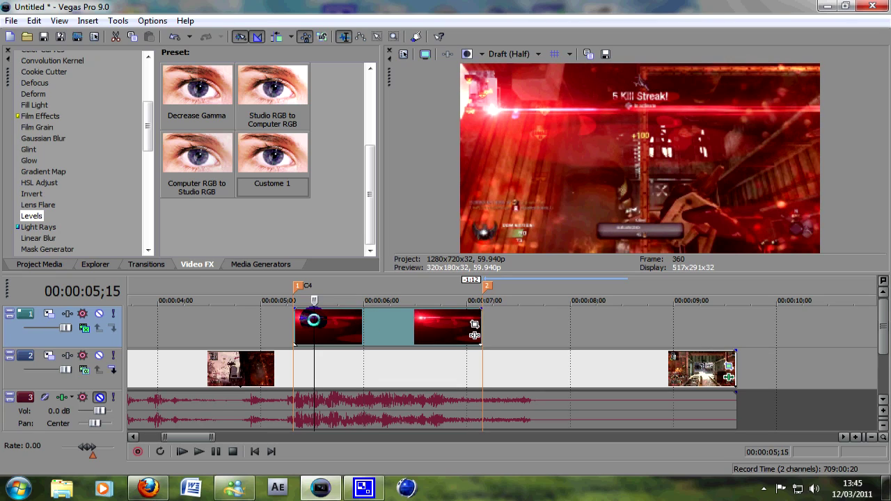
left_click(433, 334)
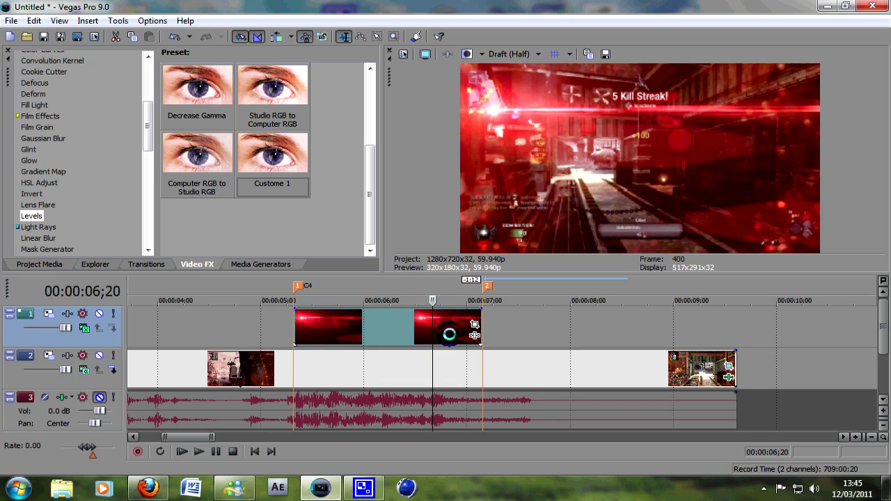
left_click(450, 335)
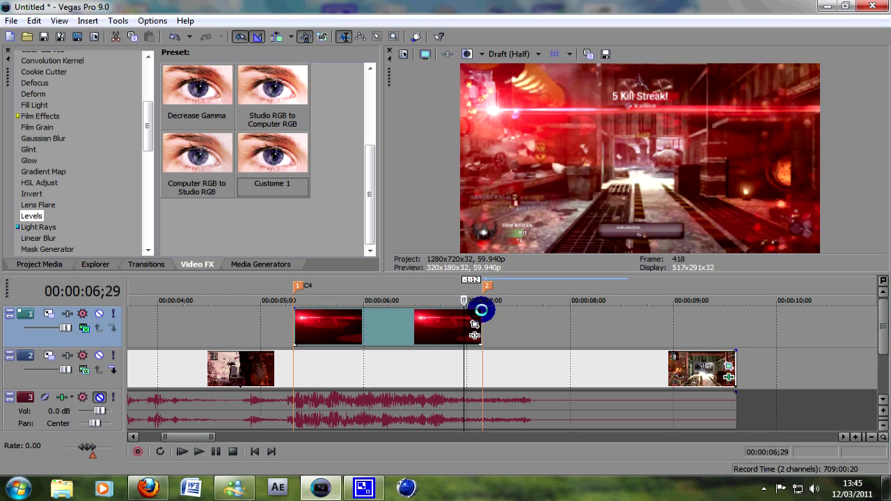
left_click_drag(481, 310, 335, 322)
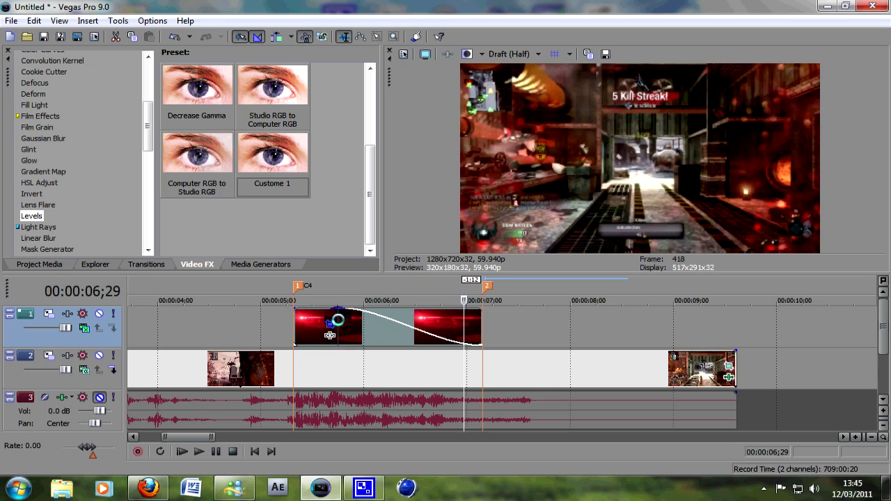
left_click_drag(295, 311, 302, 308)
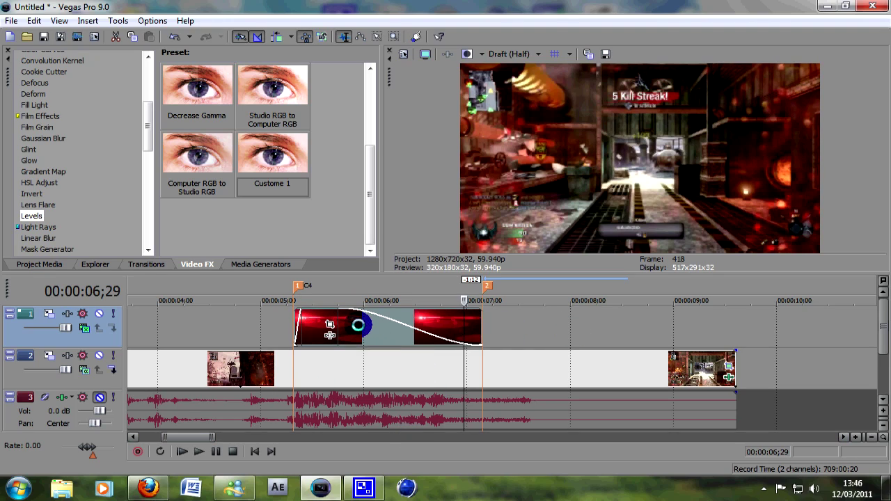
left_click(179, 335)
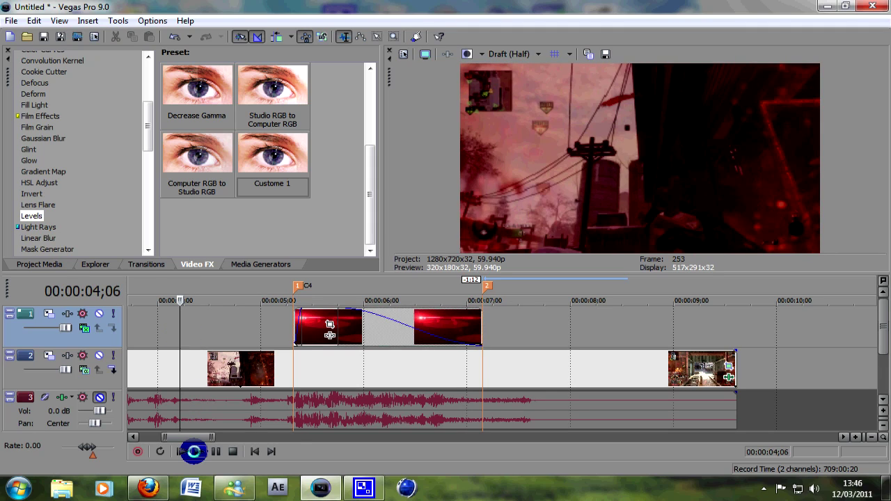
left_click(195, 451)
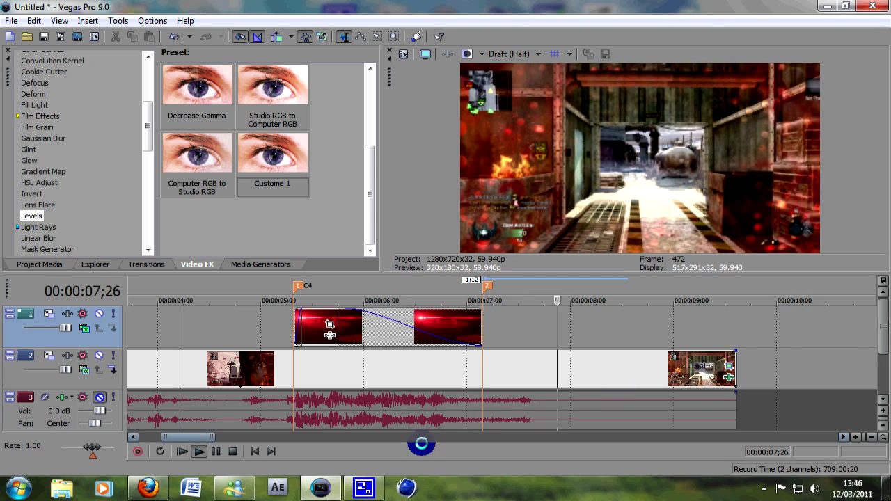
left_click(225, 451)
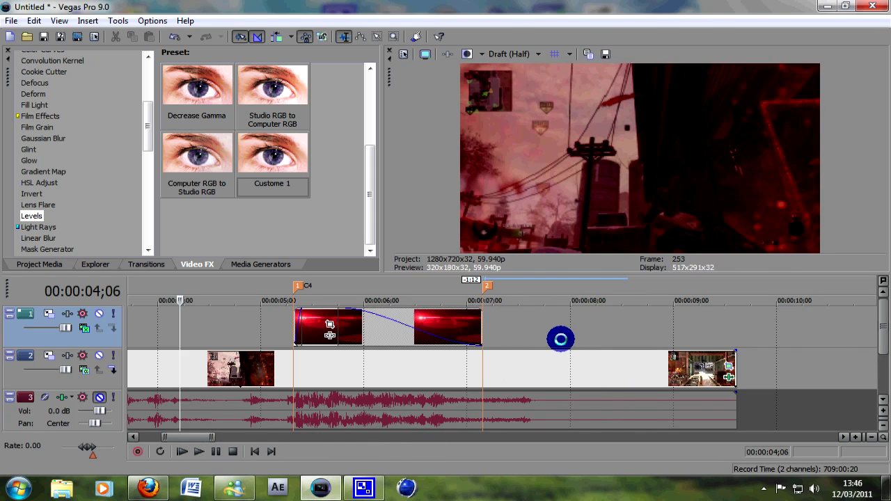
Browse Explorer to E:\Videos\After Effects Outputs Presets to show the flare clips
left_click(62, 489)
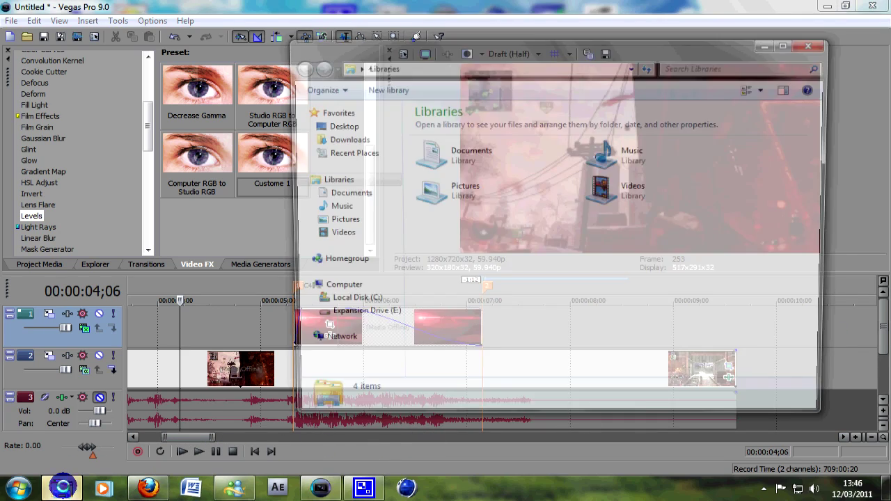
left_click(351, 315)
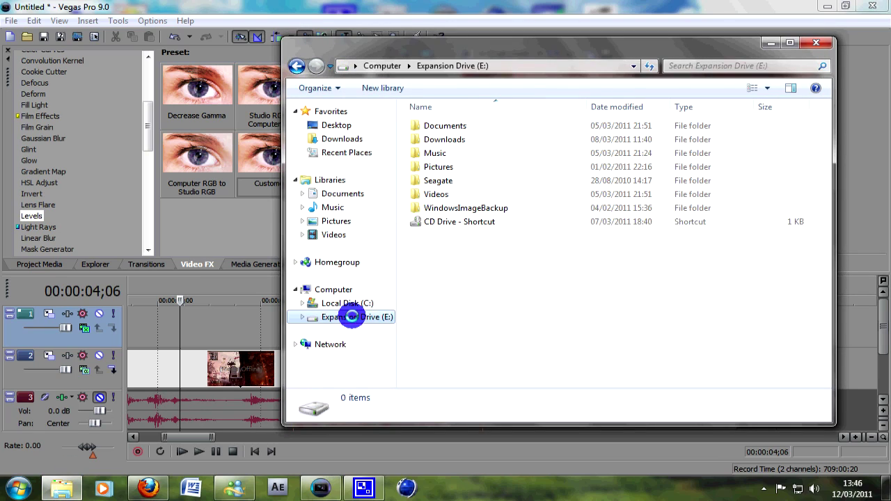
left_click(438, 192)
double_click(438, 192)
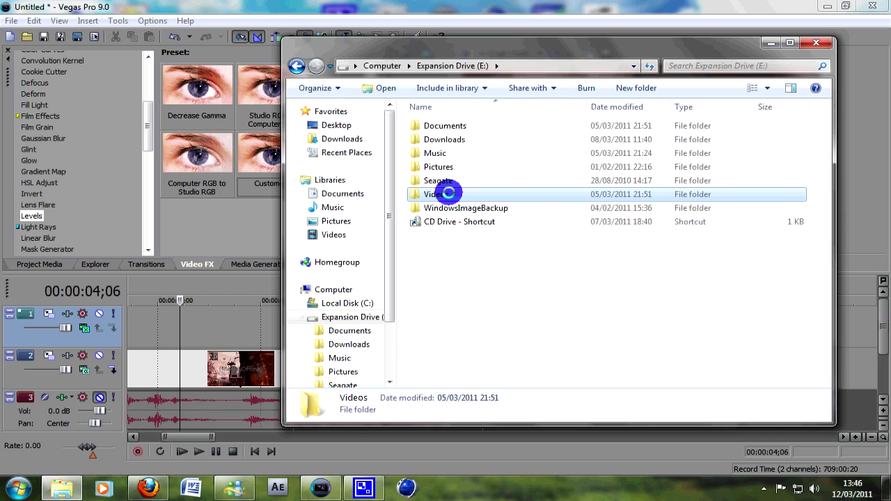
double_click(485, 137)
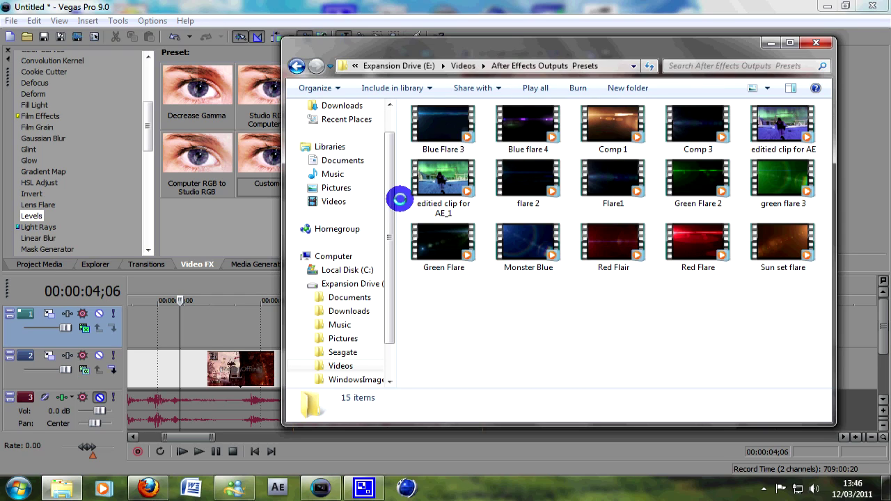